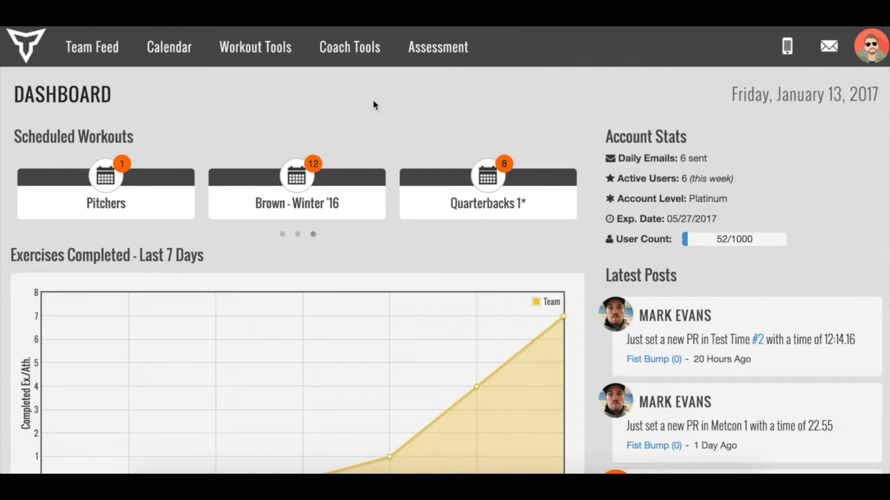
- Open the exercise database and switch the managed exercise type to Progressions
{"action": "left_click", "coordinate": [364, 47]}
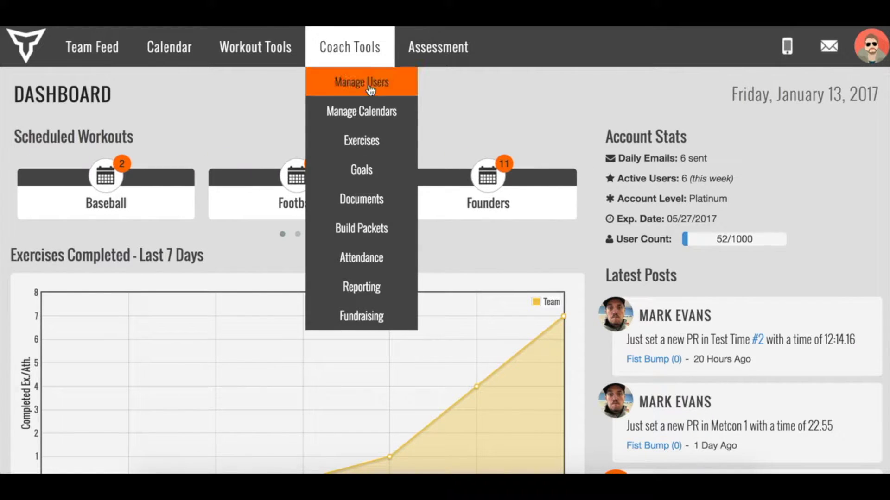
{"action": "left_click", "coordinate": [389, 144]}
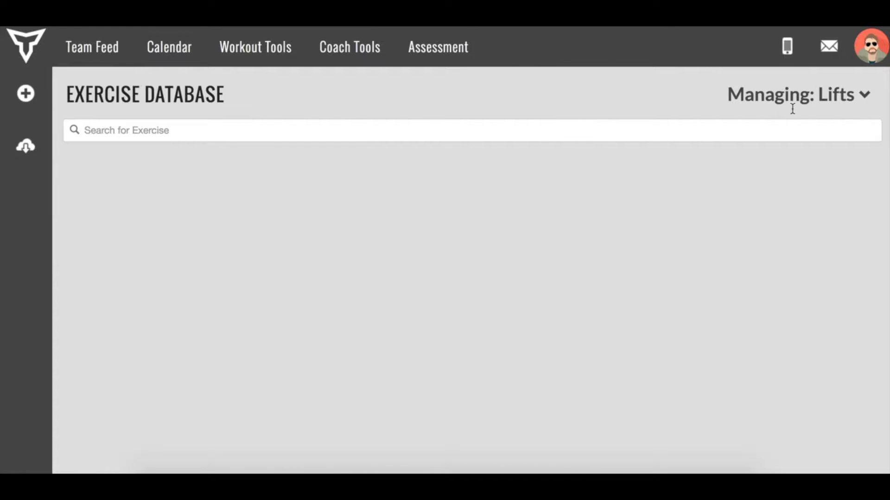
{"action": "left_click", "coordinate": [832, 97]}
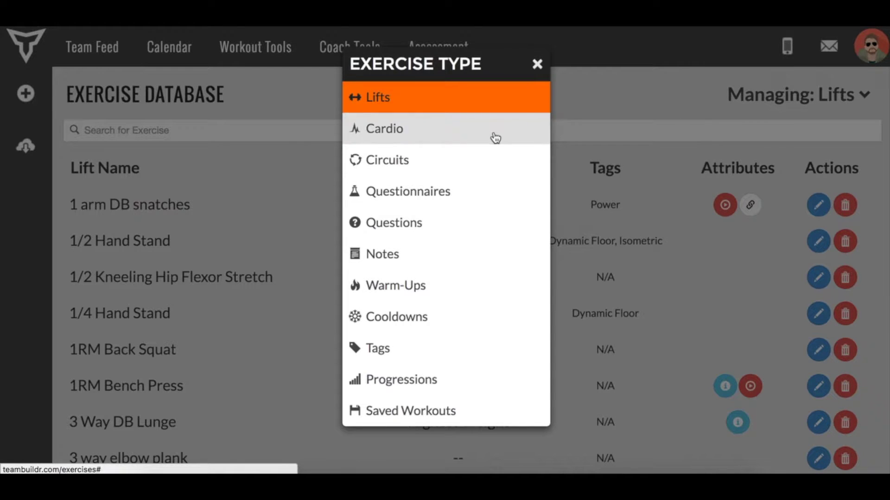
{"action": "left_click", "coordinate": [471, 380]}
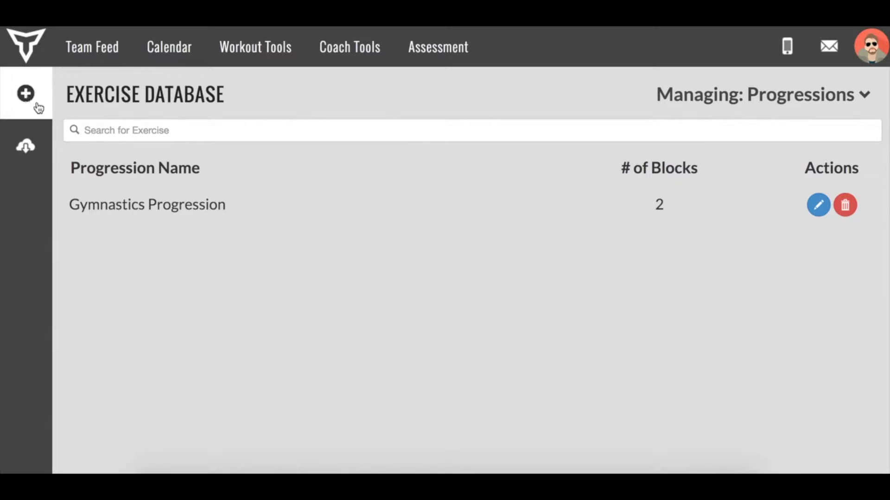
- Start a new progression in the exercise database and name it "New Progression"
{"action": "left_click", "coordinate": [26, 94]}
{"action": "left_click", "coordinate": [242, 132]}
{"action": "type", "text": "New Progression"}
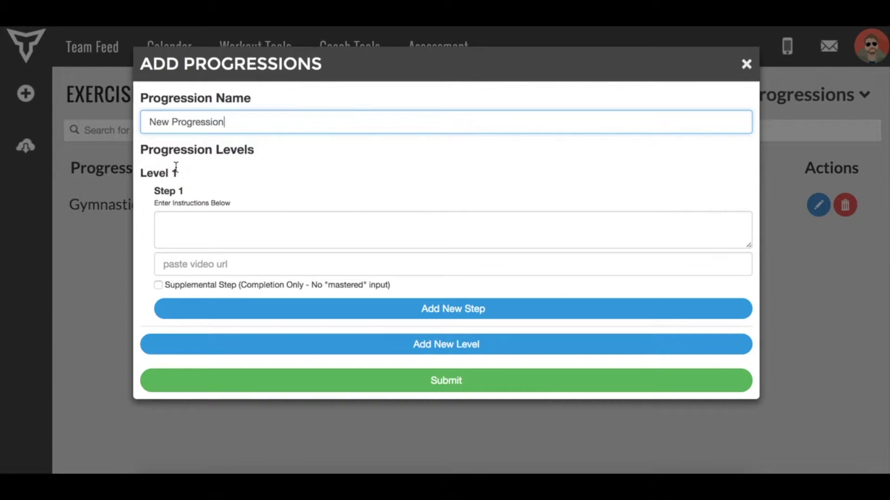
{"action": "left_click_drag", "start_coordinate": [176, 167], "coordinate": [137, 173]}
{"action": "left_click", "coordinate": [157, 173]}
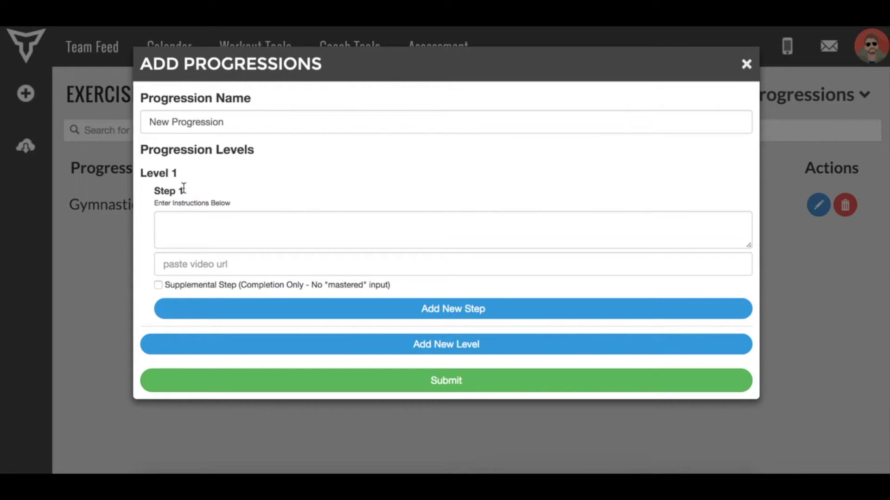
- Build Level 1 of the new progression with three steps whose instructions are A, B and C
{"action": "left_click", "coordinate": [186, 222]}
{"action": "type", "text": "A"}
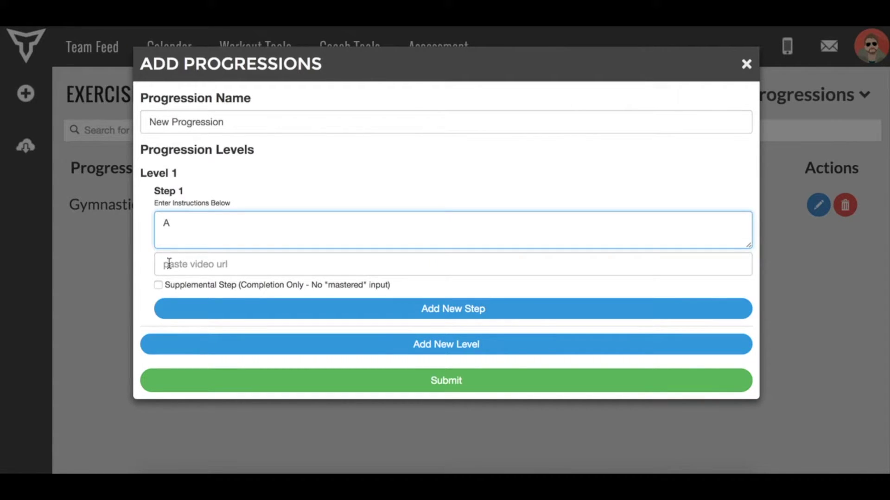
{"action": "left_click", "coordinate": [184, 267]}
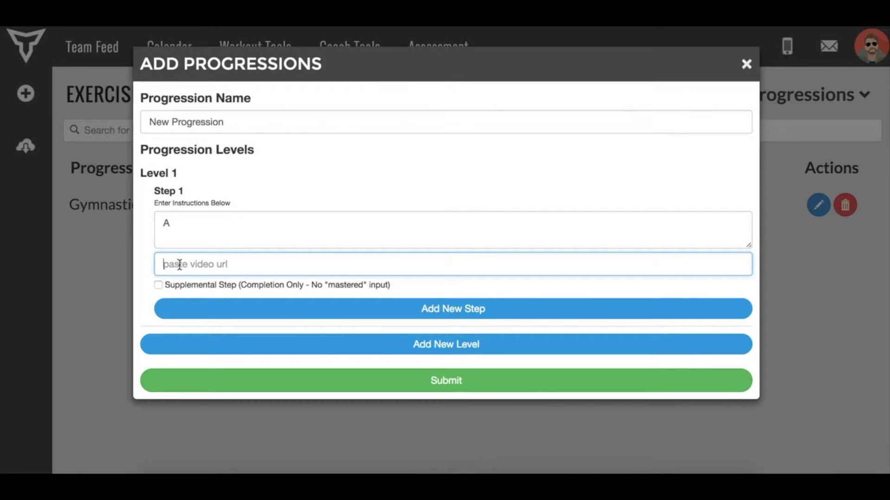
{"action": "left_click", "coordinate": [267, 309]}
{"action": "left_click", "coordinate": [213, 335]}
{"action": "type", "text": "B"}
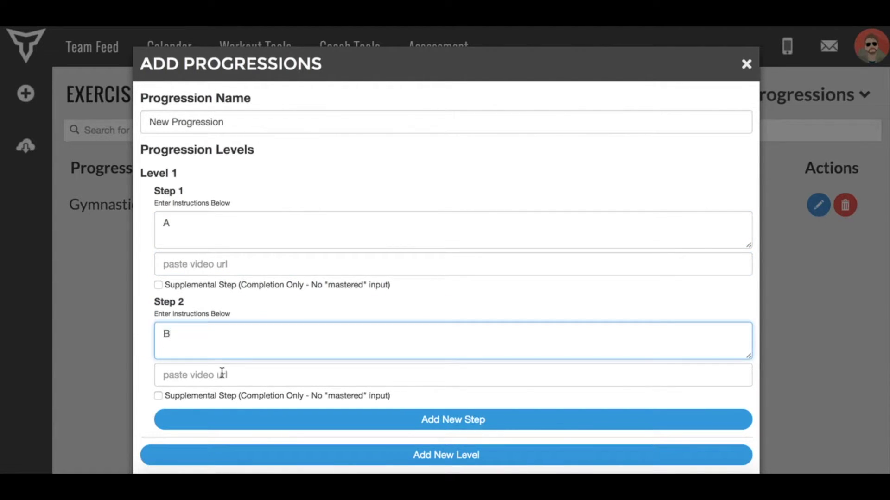
{"action": "left_click", "coordinate": [228, 420]}
{"action": "left_click", "coordinate": [230, 391]}
{"action": "type", "text": "C"}
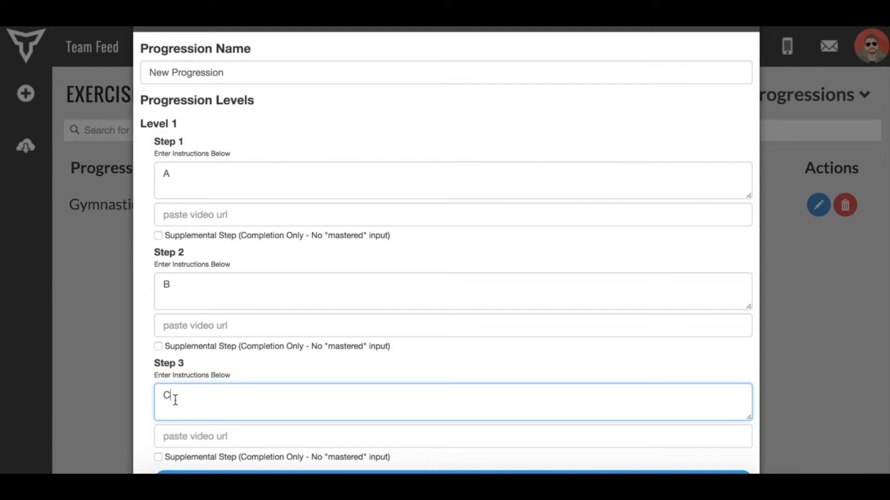
{"action": "left_click_drag", "start_coordinate": [178, 124], "coordinate": [141, 126]}
{"action": "left_click", "coordinate": [141, 125]}
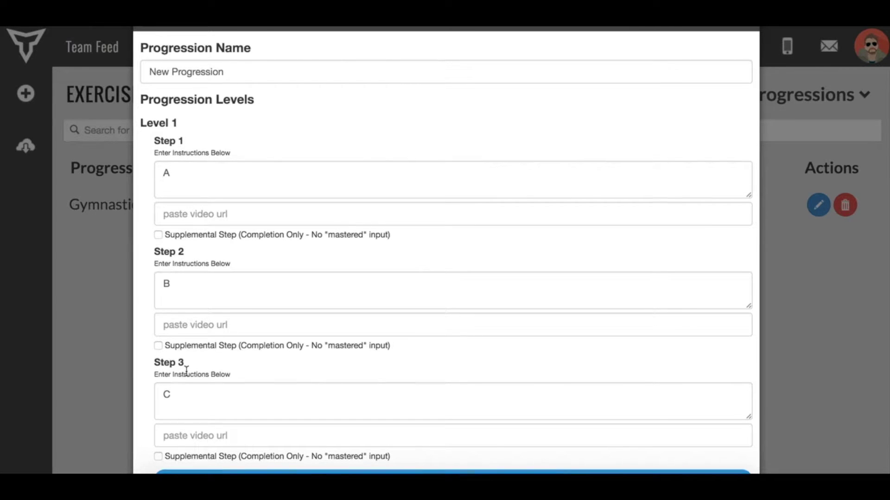
- Add Level 2 to the progression and enter A1 as the instructions of its first step
{"action": "scroll", "coordinate": [185, 371], "scroll_direction": "down", "scroll_amount": 3}
{"action": "scroll", "coordinate": [185, 371], "scroll_direction": "down", "scroll_amount": 3}
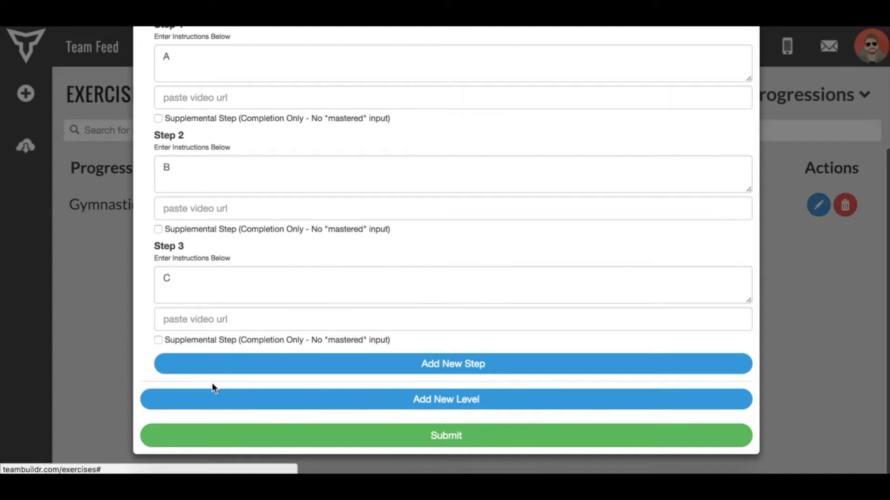
{"action": "left_click", "coordinate": [353, 405]}
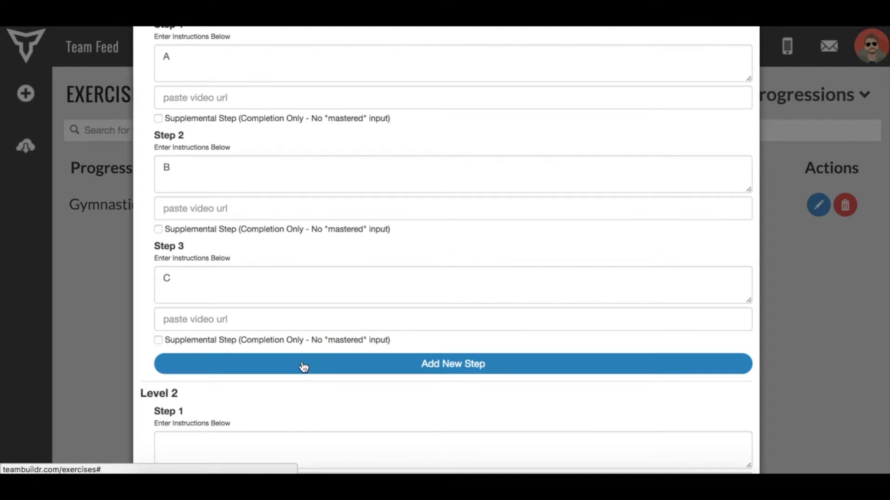
{"action": "scroll", "coordinate": [303, 367], "scroll_direction": "down", "scroll_amount": 5}
{"action": "left_click", "coordinate": [244, 329]}
{"action": "type", "text": "A1"}
- Add two more steps to Level 2 with the instructions A2 and A3
{"action": "left_click", "coordinate": [274, 413]}
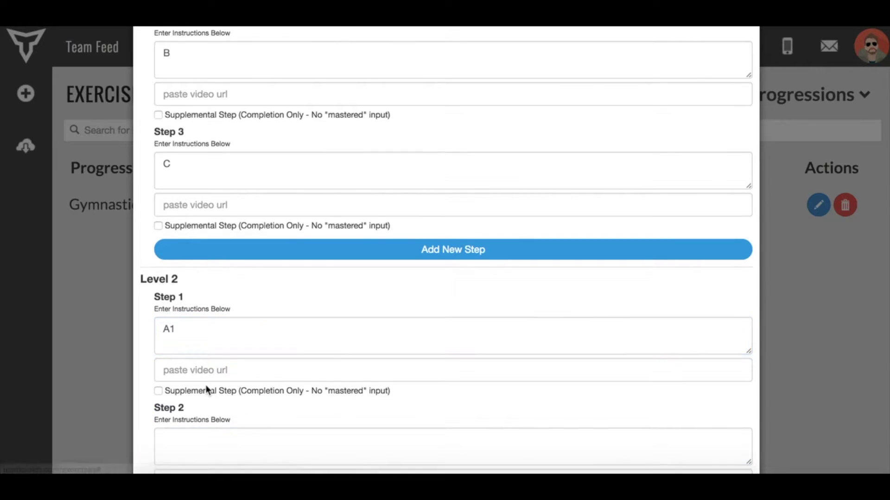
{"action": "scroll", "coordinate": [207, 391], "scroll_direction": "down", "scroll_amount": 2}
{"action": "left_click", "coordinate": [205, 388]}
{"action": "type", "text": "A2"}
{"action": "scroll", "coordinate": [205, 388], "scroll_direction": "down", "scroll_amount": 2}
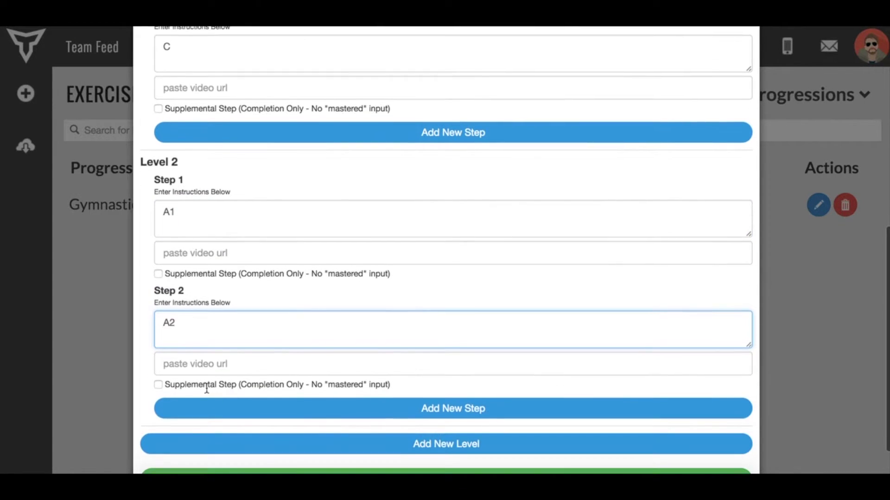
{"action": "left_click", "coordinate": [218, 414]}
{"action": "left_click", "coordinate": [172, 430]}
{"action": "type", "text": "A3"}
{"action": "scroll", "coordinate": [201, 364], "scroll_direction": "down", "scroll_amount": 2}
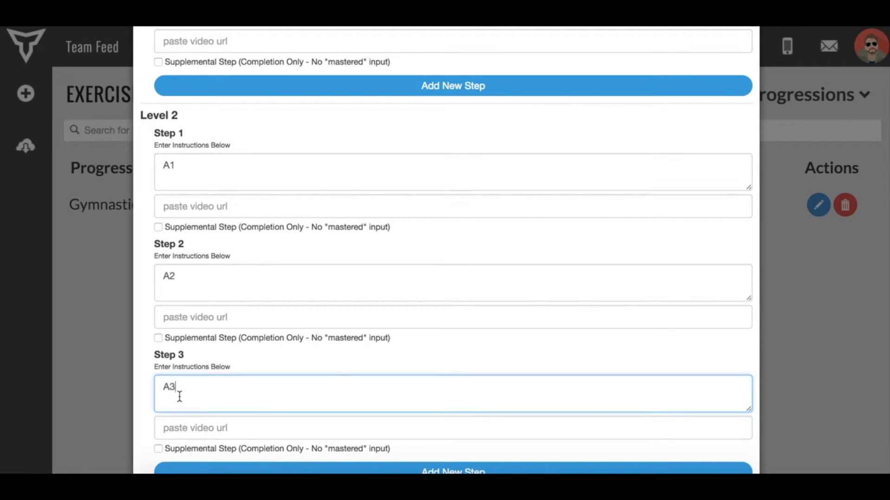
- Mark Step 1 of Level 1 as a supplemental, completion-only step
{"action": "scroll", "coordinate": [264, 224], "scroll_direction": "up", "scroll_amount": 5}
{"action": "scroll", "coordinate": [263, 224], "scroll_direction": "up", "scroll_amount": 2}
{"action": "left_click", "coordinate": [158, 210]}
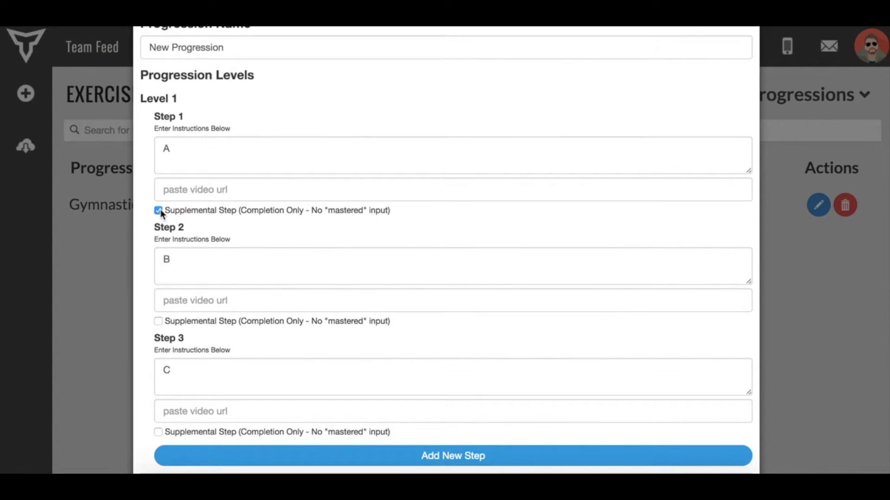
{"action": "double_click", "coordinate": [228, 210]}
{"action": "left_click_drag", "start_coordinate": [154, 117], "coordinate": [185, 116]}
{"action": "left_click", "coordinate": [185, 116]}
- Review both levels of the new progression and close its form without submitting it
{"action": "scroll", "coordinate": [217, 227], "scroll_direction": "down", "scroll_amount": 8}
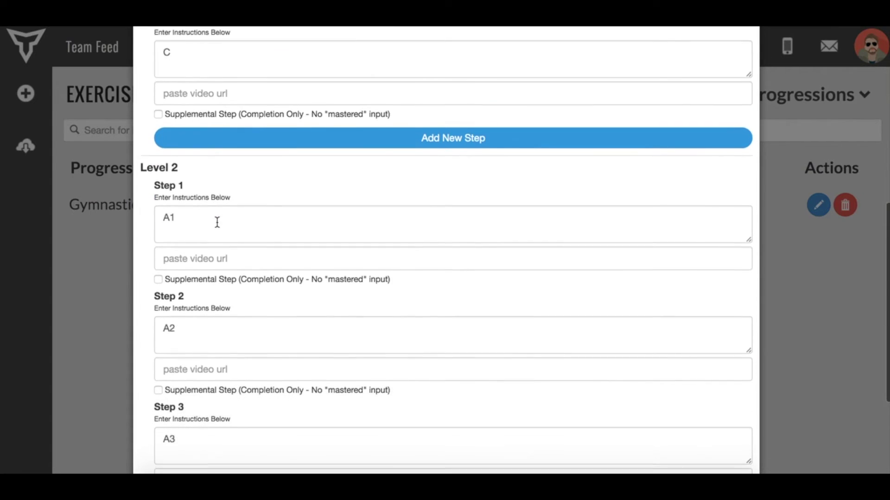
{"action": "scroll", "coordinate": [217, 223], "scroll_direction": "up", "scroll_amount": 1}
{"action": "scroll", "coordinate": [217, 223], "scroll_direction": "up", "scroll_amount": 8}
{"action": "scroll", "coordinate": [216, 223], "scroll_direction": "down", "scroll_amount": 11}
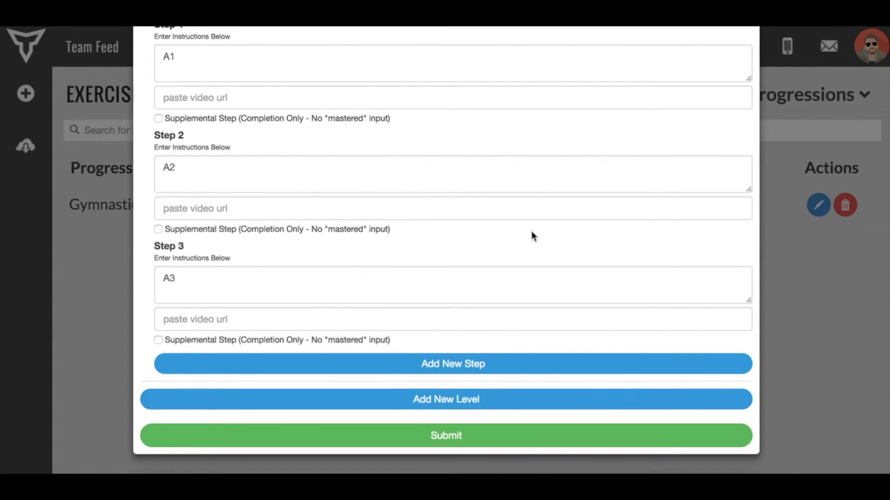
{"action": "scroll", "coordinate": [528, 231], "scroll_direction": "up", "scroll_amount": 5}
{"action": "scroll", "coordinate": [762, 77], "scroll_direction": "up", "scroll_amount": 5}
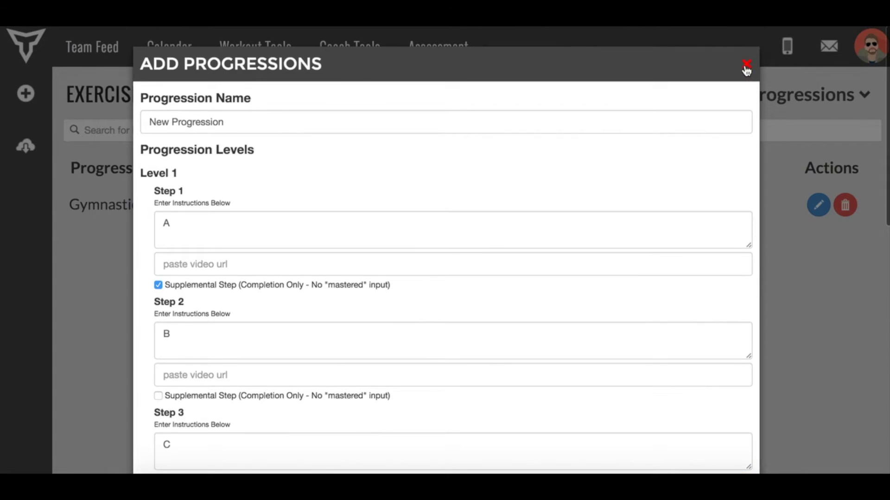
{"action": "left_click", "coordinate": [746, 65]}
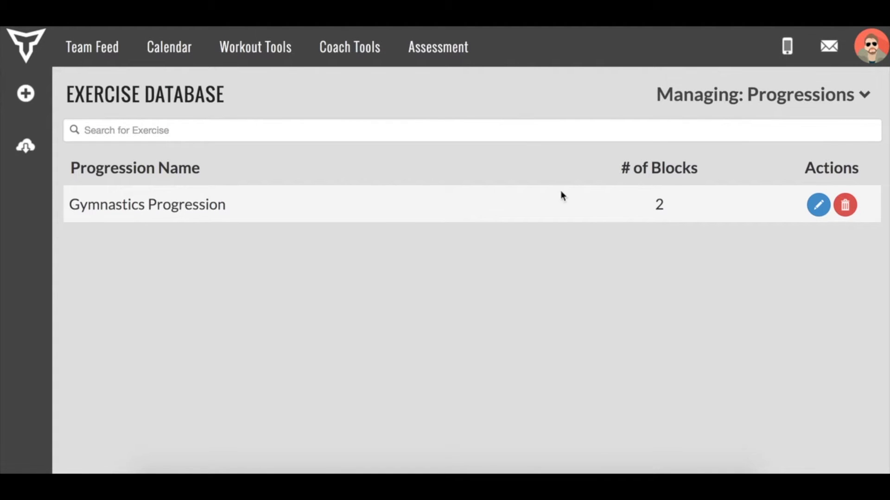
- Open the existing Gymnastics Progression for editing, examine its levels, steps and supplemental settings, and close it without changes
{"action": "left_click", "coordinate": [818, 205]}
{"action": "scroll", "coordinate": [383, 240], "scroll_direction": "down", "scroll_amount": 3}
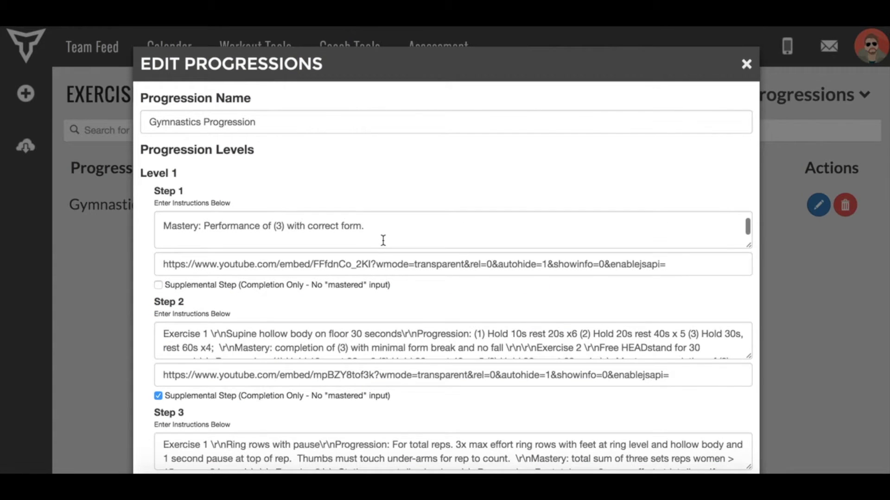
{"action": "scroll", "coordinate": [145, 313], "scroll_direction": "down", "scroll_amount": 7}
{"action": "scroll", "coordinate": [145, 313], "scroll_direction": "down", "scroll_amount": 5}
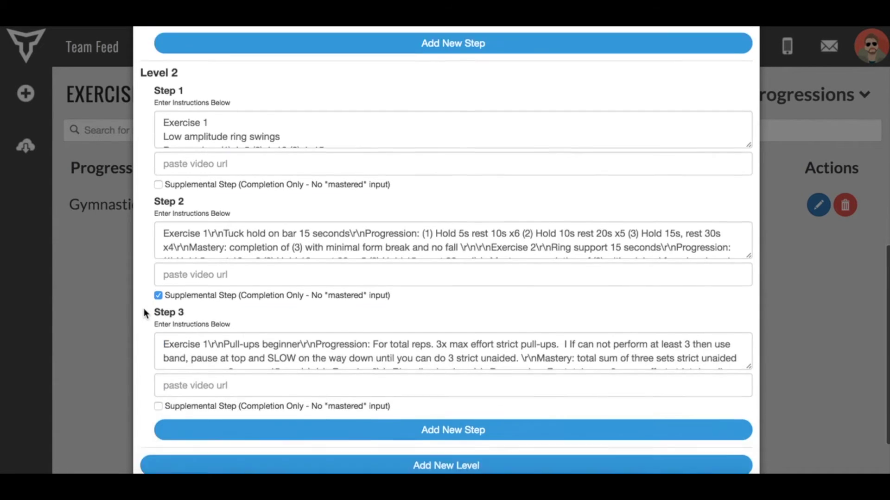
{"action": "scroll", "coordinate": [724, 145], "scroll_direction": "up", "scroll_amount": 7}
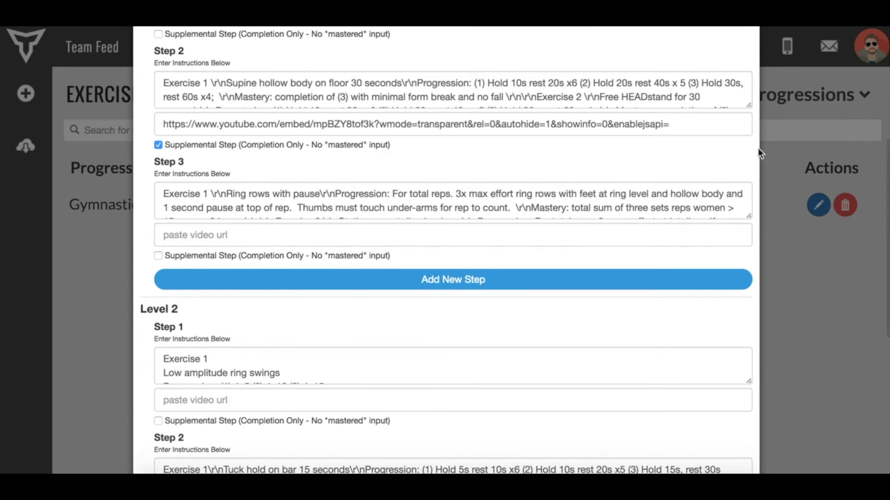
{"action": "scroll", "coordinate": [758, 149], "scroll_direction": "up", "scroll_amount": 5}
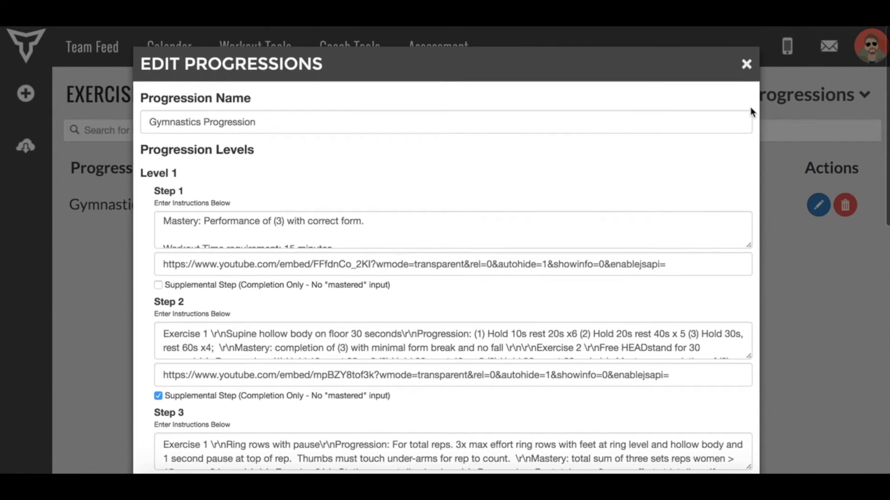
{"action": "left_click", "coordinate": [746, 64]}
- Open the Founders calendar and start adding a progression to the Friday, January 13 workout
{"action": "left_click", "coordinate": [179, 56]}
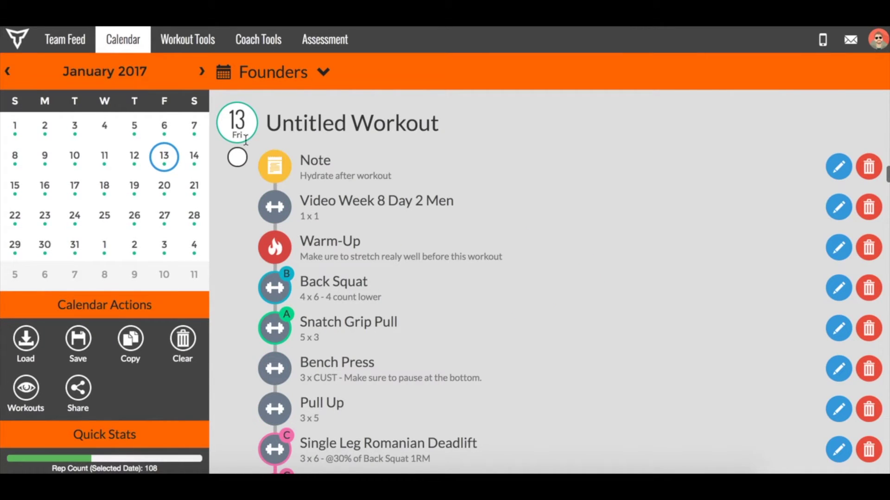
{"action": "scroll", "coordinate": [429, 264], "scroll_direction": "down", "scroll_amount": 5}
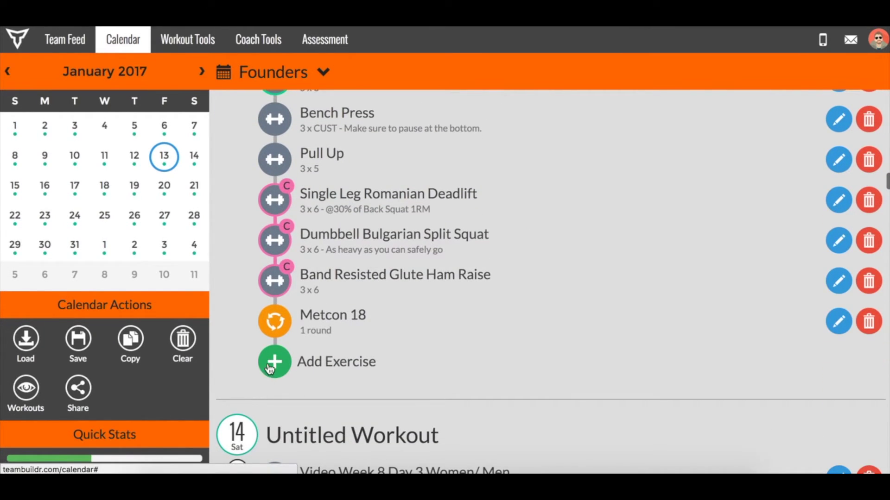
{"action": "left_click", "coordinate": [274, 363]}
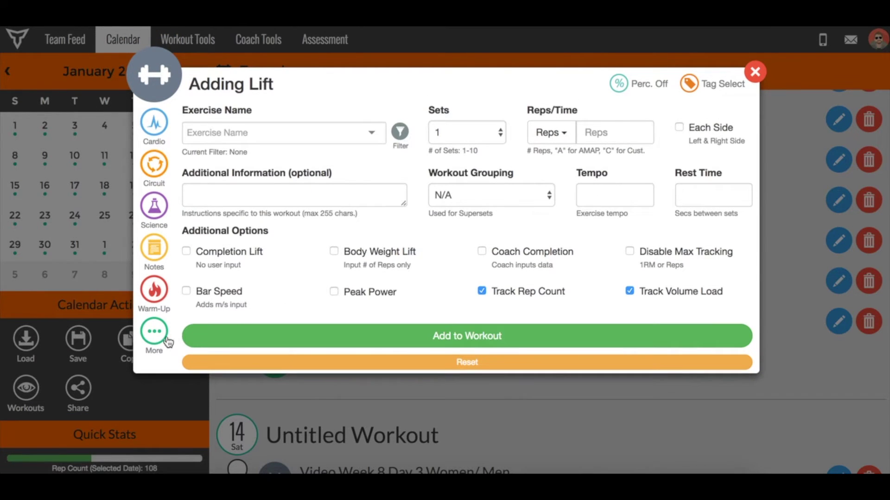
{"action": "left_click", "coordinate": [157, 337]}
{"action": "left_click", "coordinate": [261, 294]}
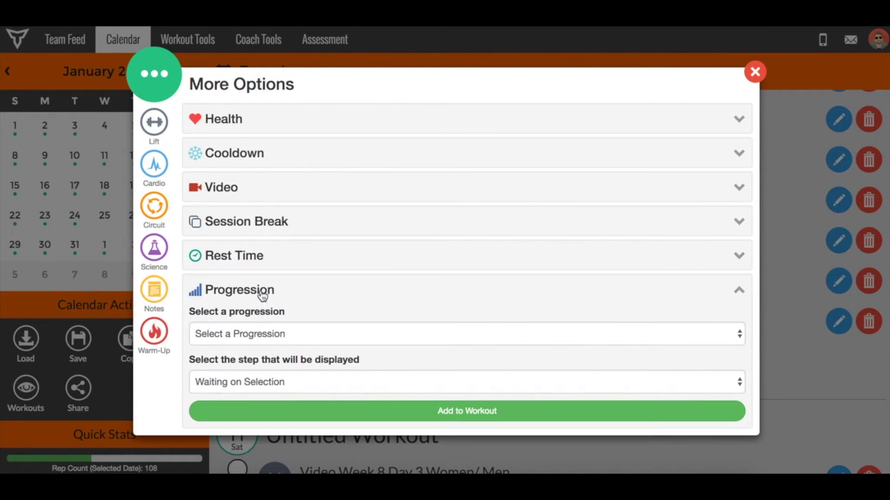
- Choose the Gymnastics Progression for the workout, with step 1 as the displayed step
{"action": "left_click", "coordinate": [297, 334]}
{"action": "left_click", "coordinate": [286, 347]}
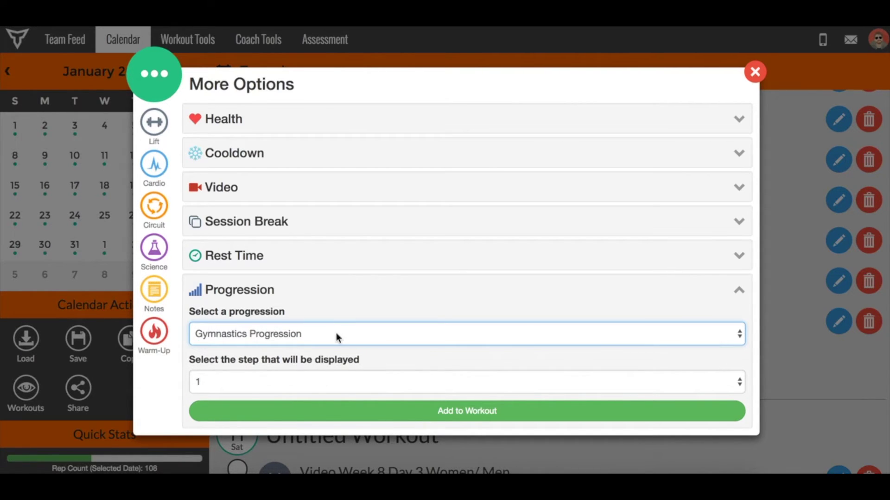
{"action": "left_click", "coordinate": [320, 381]}
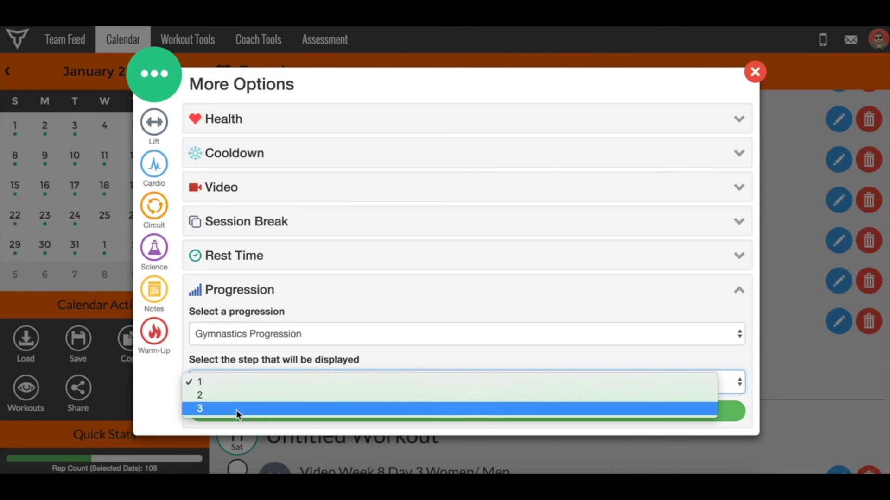
{"action": "left_click", "coordinate": [252, 381]}
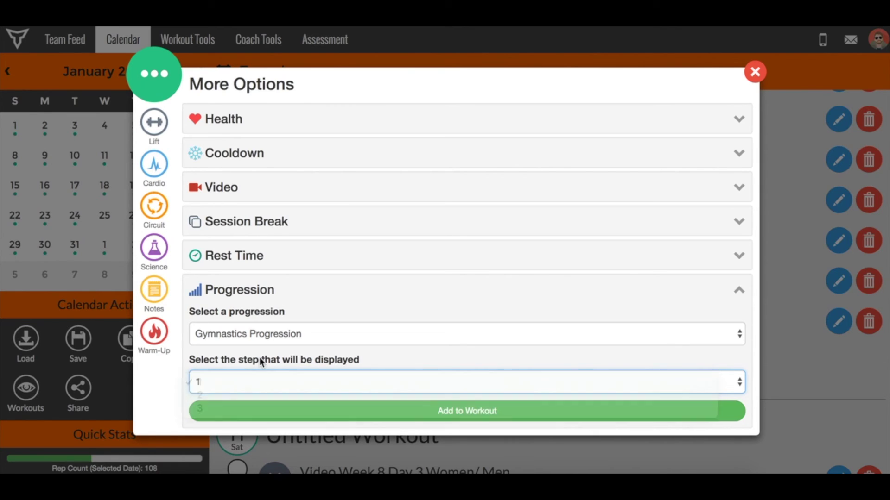